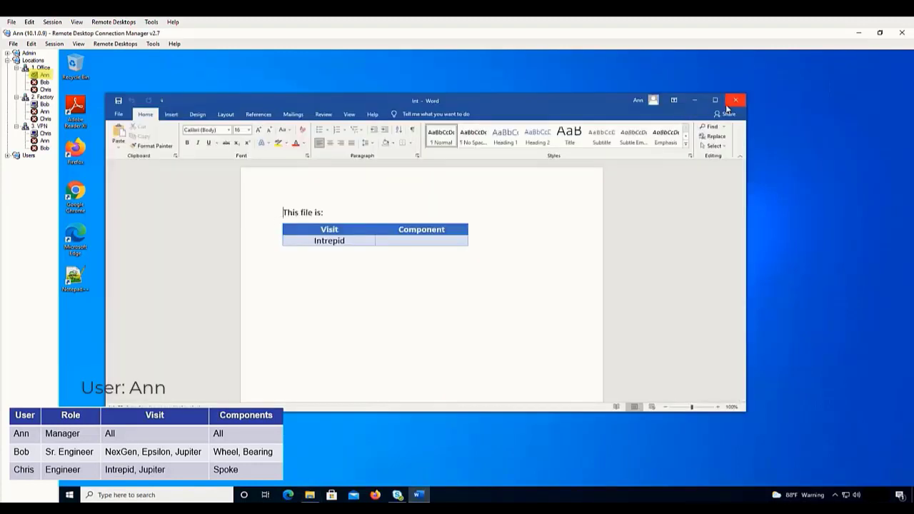
Close the Int document, open JupSp from the Documents folder to view its visit and component, and close it.
left_click(736, 101)
double_click(323, 227)
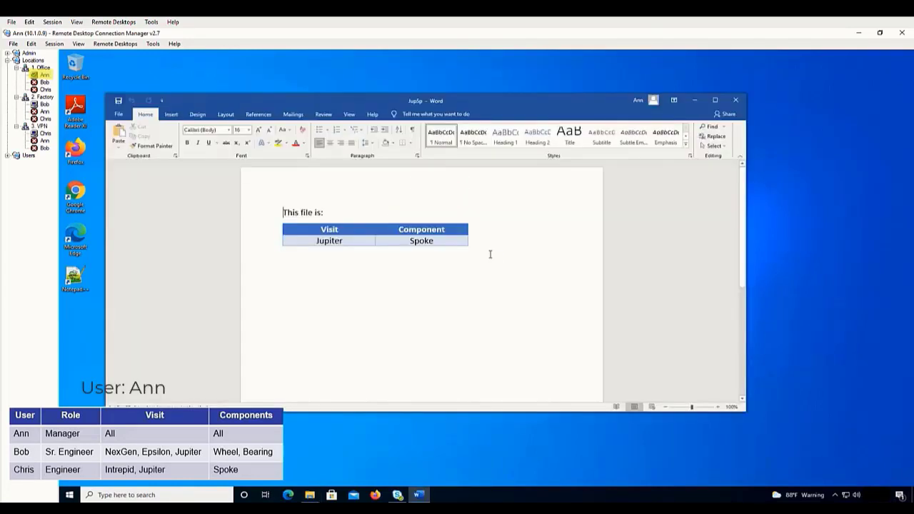
left_click(736, 101)
Copy all Word documents from Eps through NexWh, without the Old Docs folder, from Documents to the SharedFiles (S:) drive.
left_click_drag(349, 265, 305, 177)
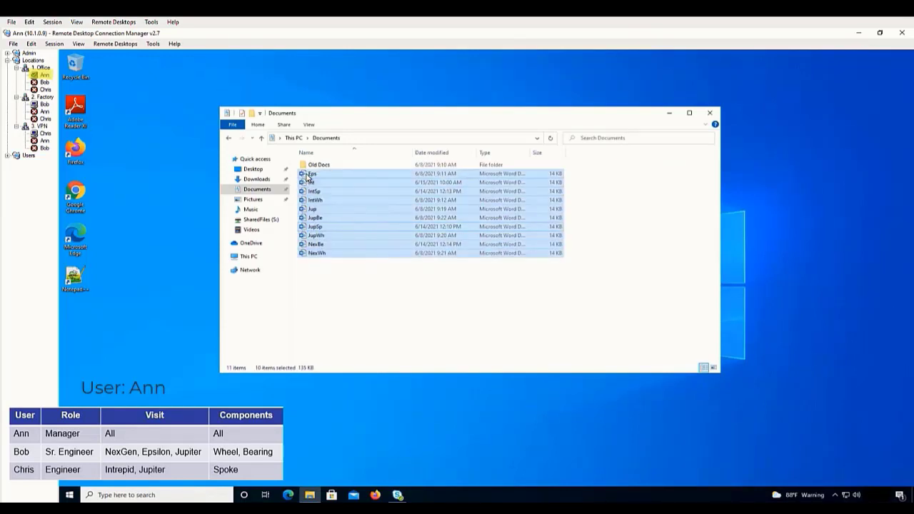
right_click(305, 176)
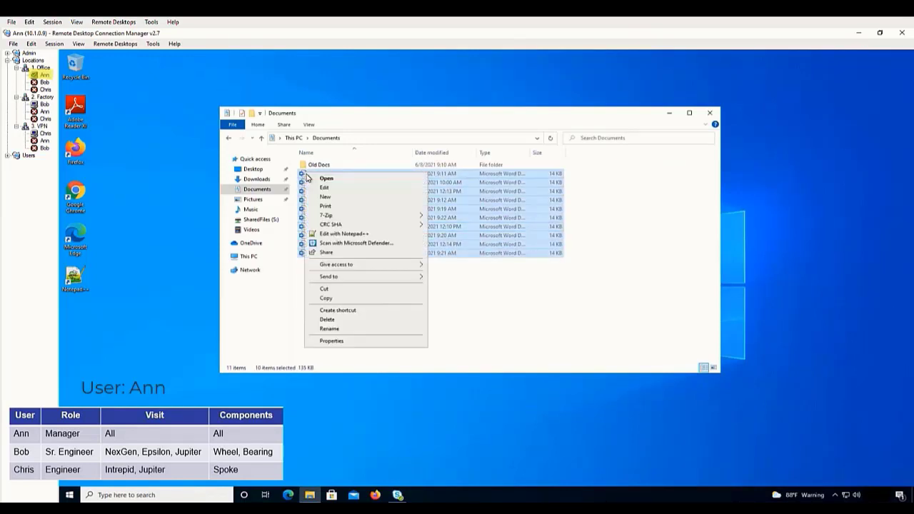
left_click(325, 298)
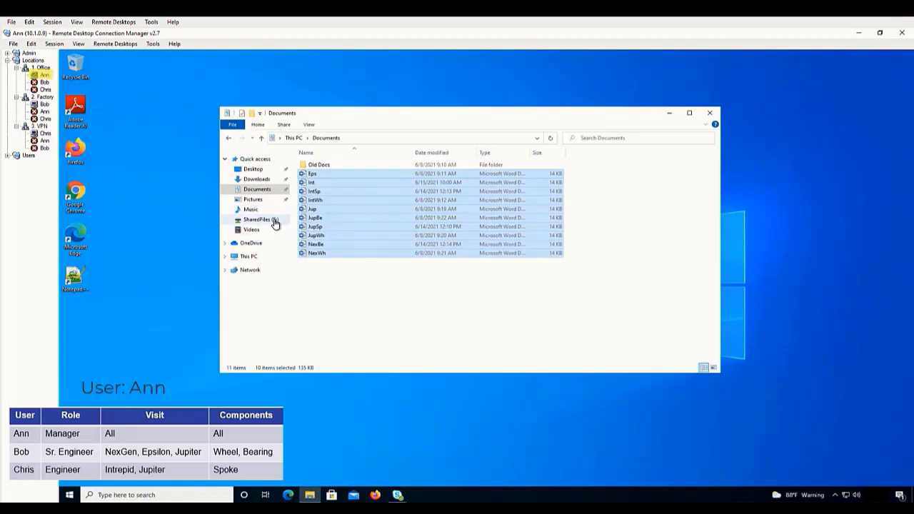
left_click(273, 221)
right_click(388, 237)
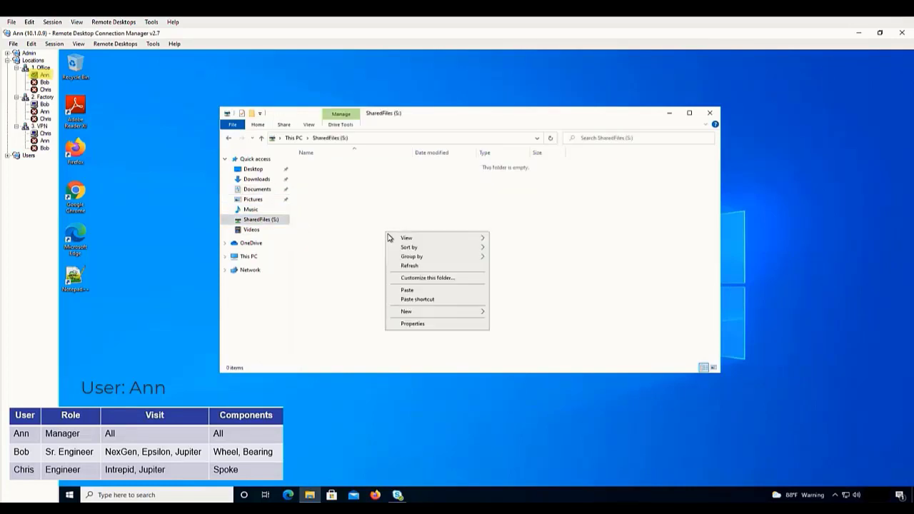
left_click(415, 293)
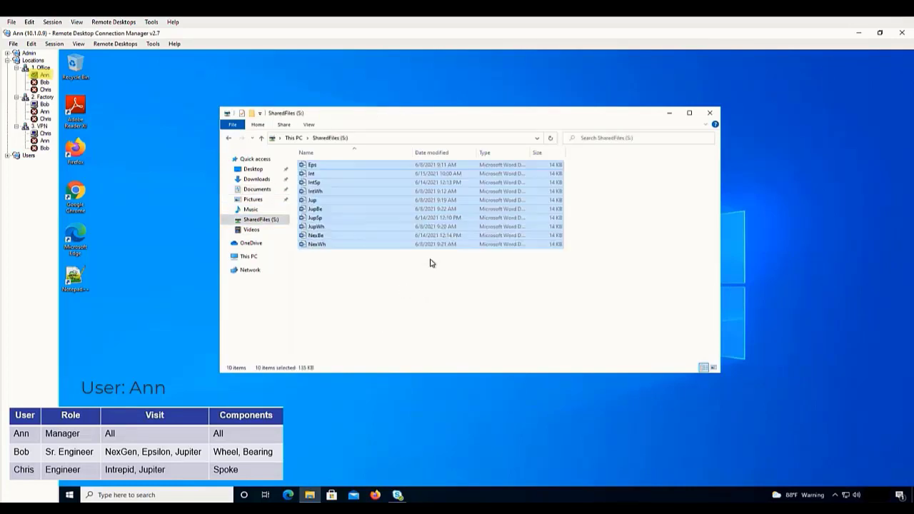
Open the JupBe document from SharedFiles (S:) to view its visit and component, and close it.
left_click(349, 281)
double_click(318, 209)
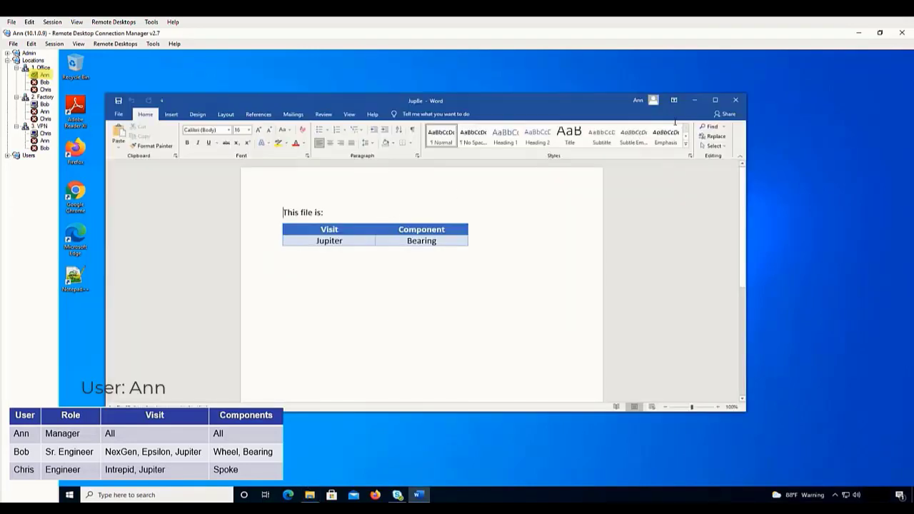
left_click(735, 99)
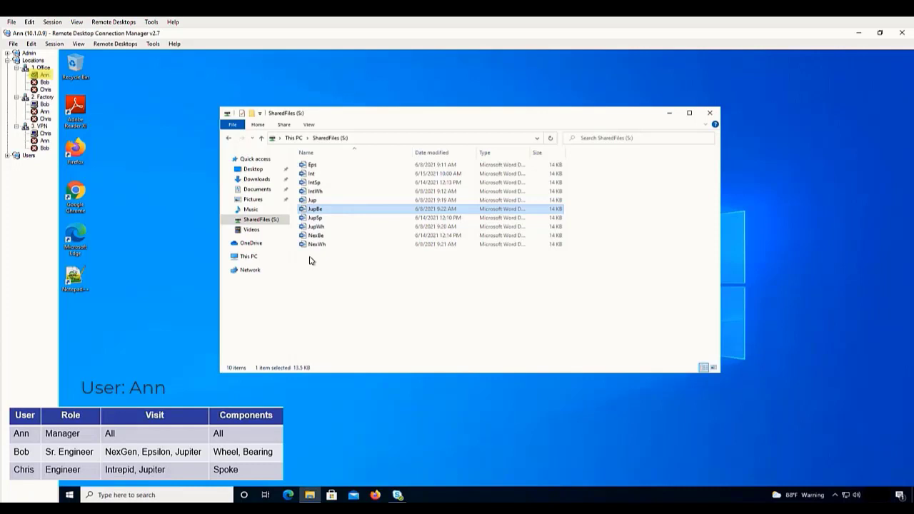
Switch to the connected Factory desktop, open the Jup document from SharedFiles (S:) to view its contents, and close it.
left_click(46, 105)
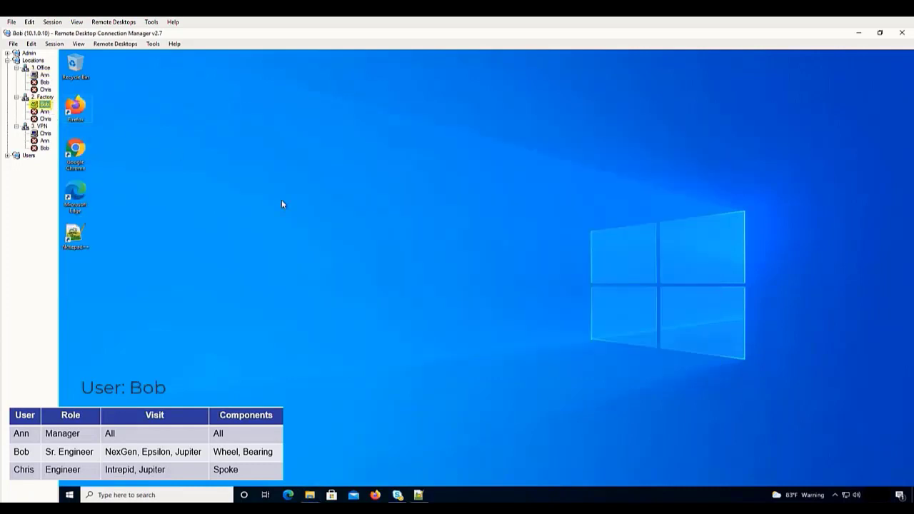
left_click(309, 495)
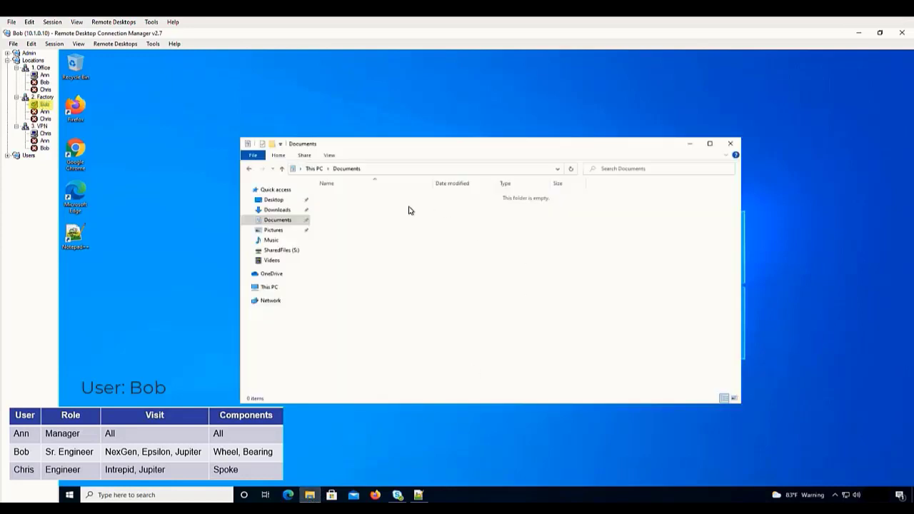
left_click(291, 256)
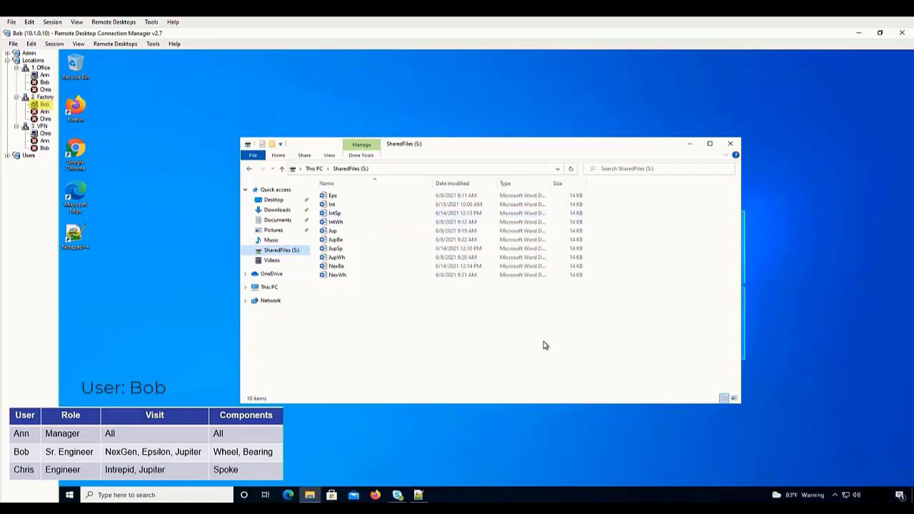
double_click(341, 233)
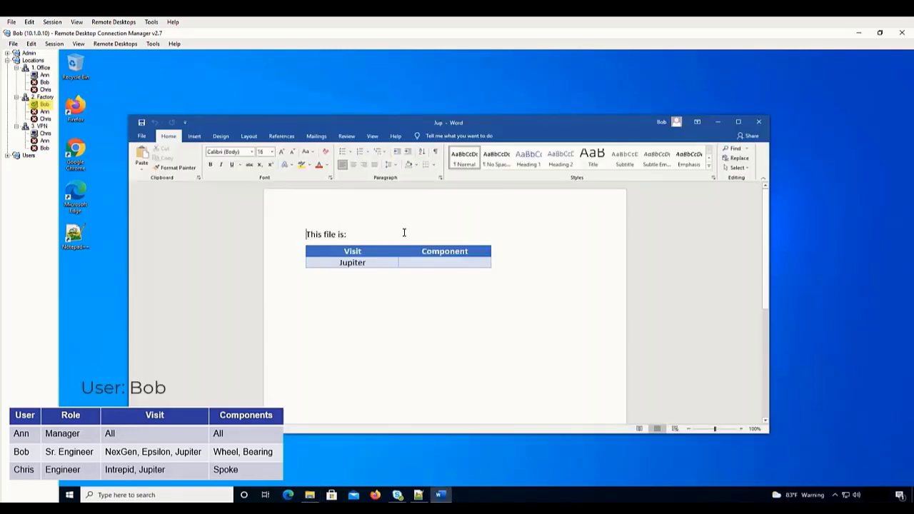
left_click(758, 121)
Try to open the Int document from SharedFiles (S:) on the Factory desktop, and close Word.
double_click(331, 206)
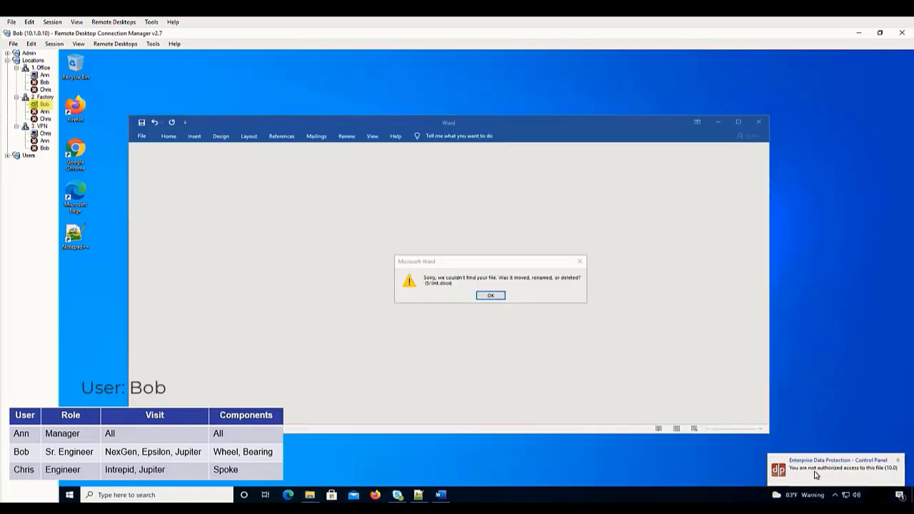
left_click(498, 298)
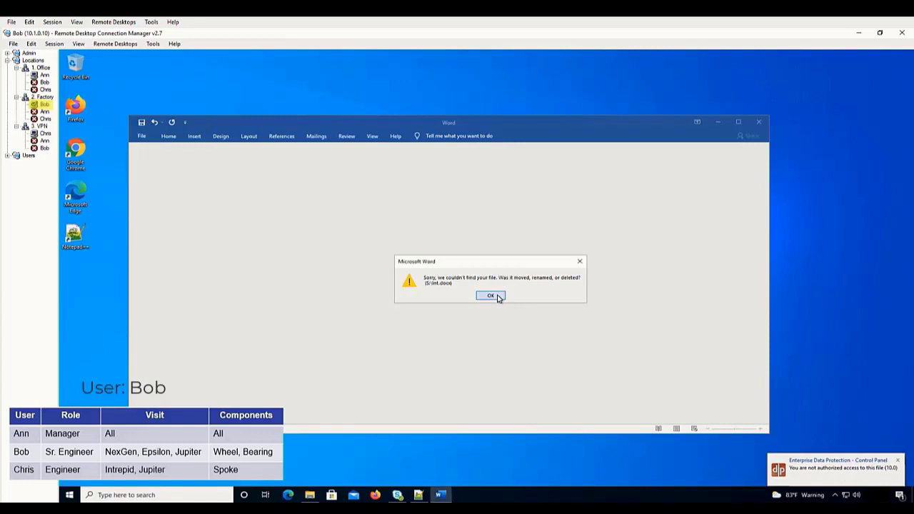
left_click(762, 122)
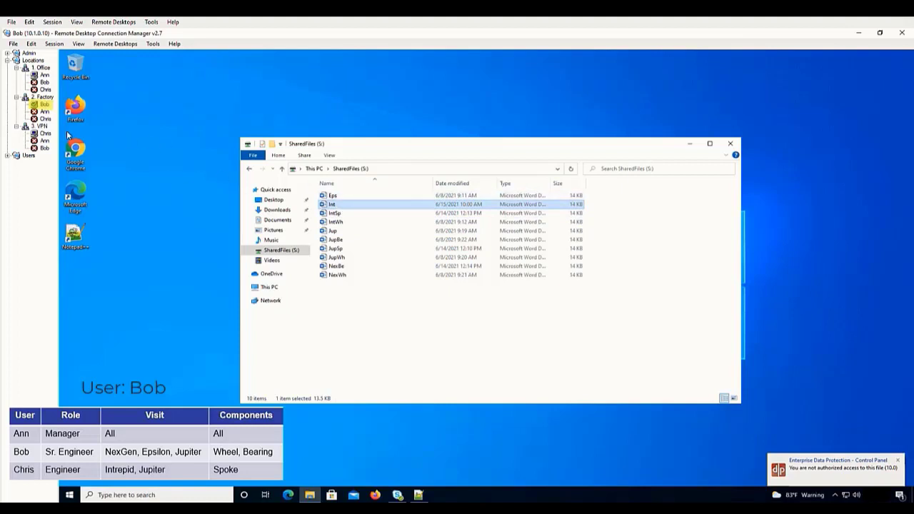
Switch to the connected VPN desktop and open the Int document from SharedFiles (S:) to test access.
left_click(45, 134)
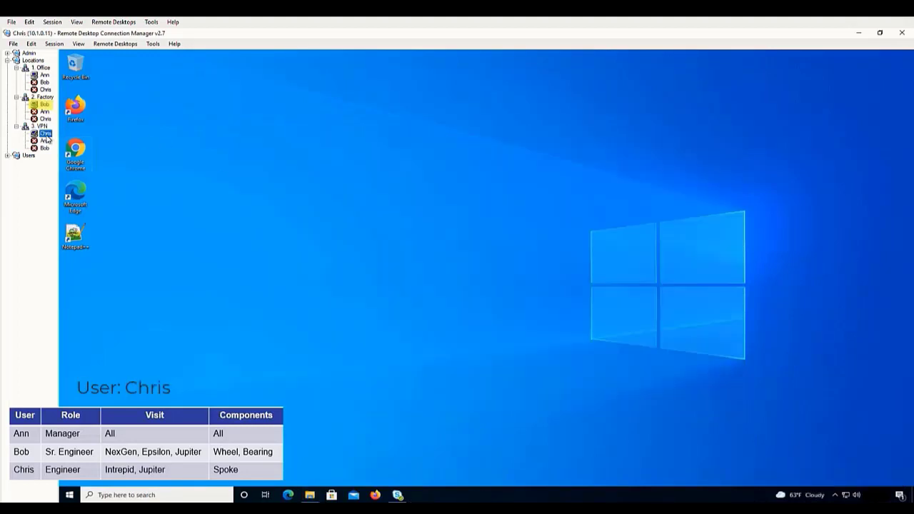
left_click(313, 495)
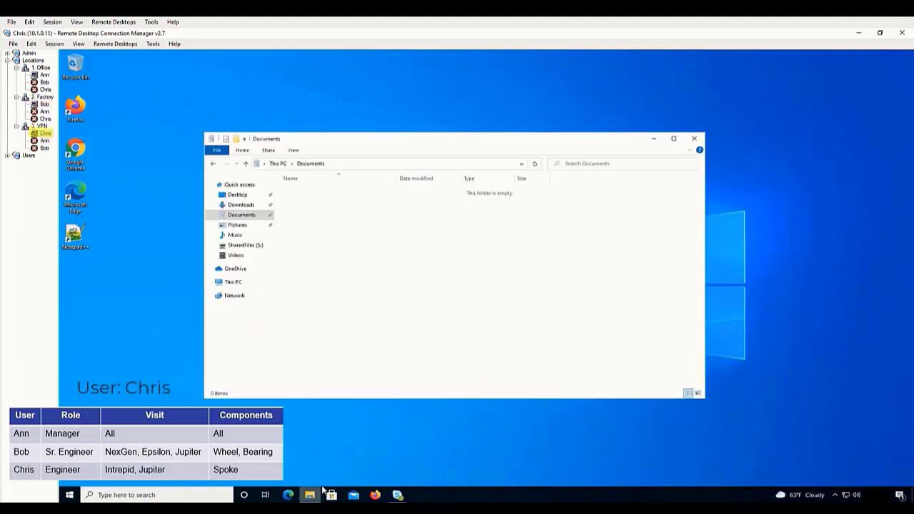
left_click(250, 245)
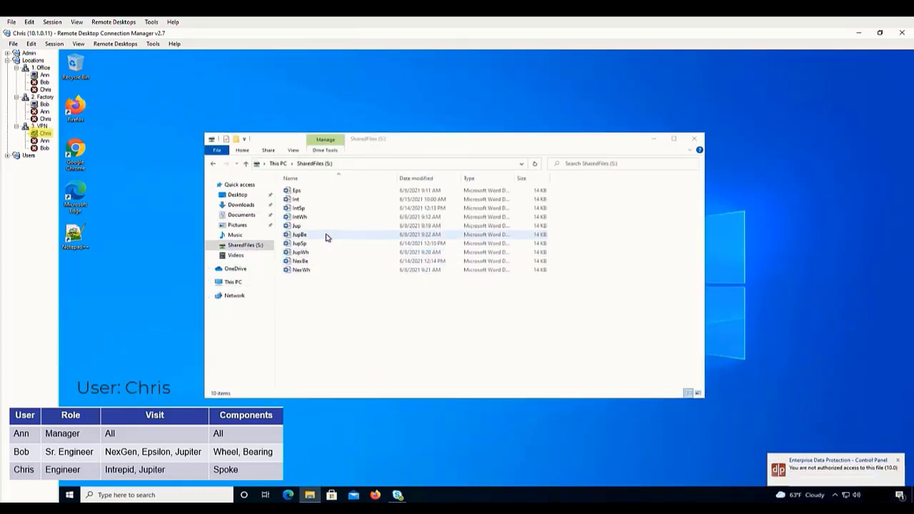
double_click(298, 202)
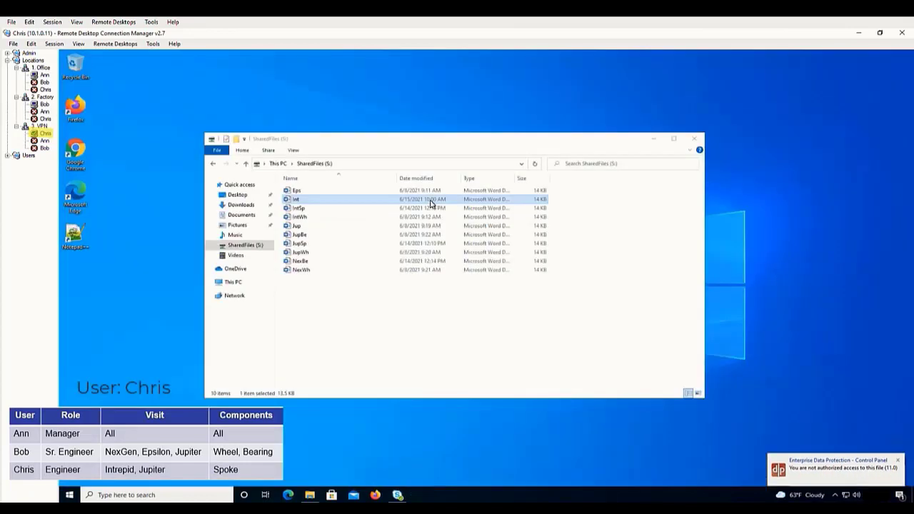
Try to open the Eps document from SharedFiles (S:) on the VPN desktop, and close Word.
double_click(297, 192)
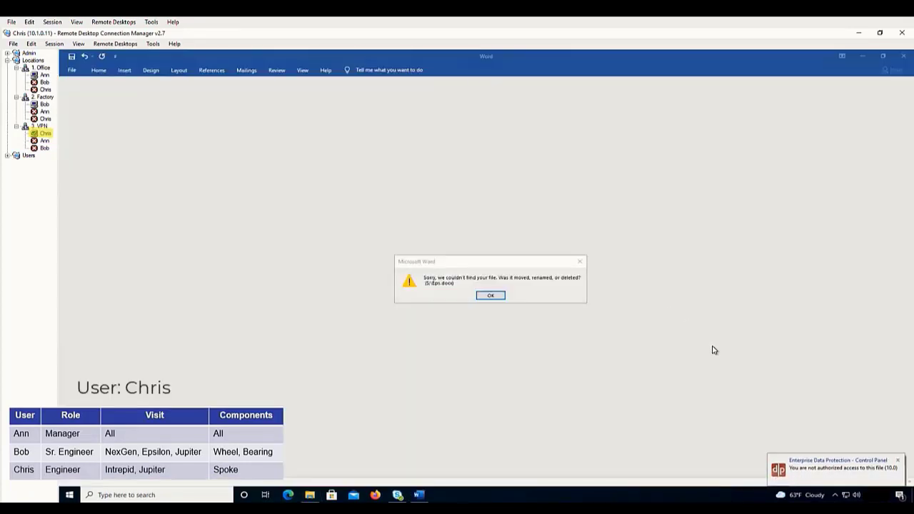
left_click(492, 295)
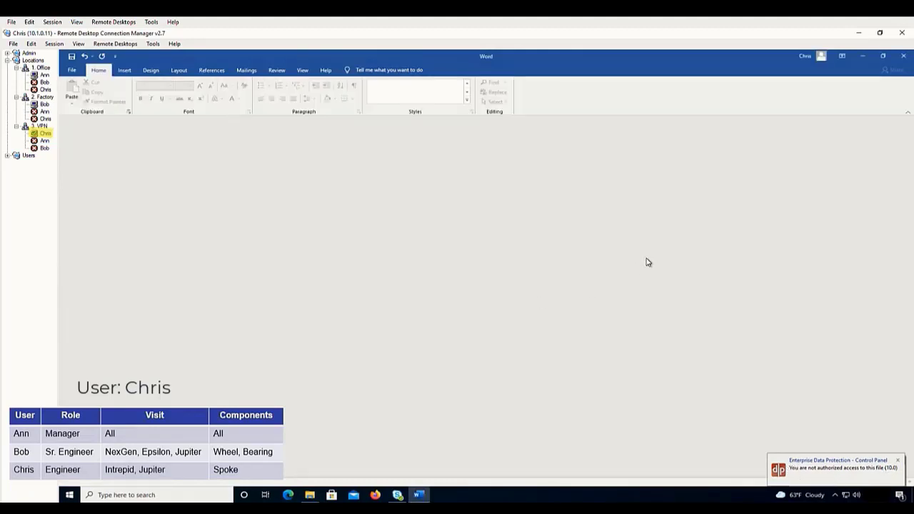
left_click(904, 56)
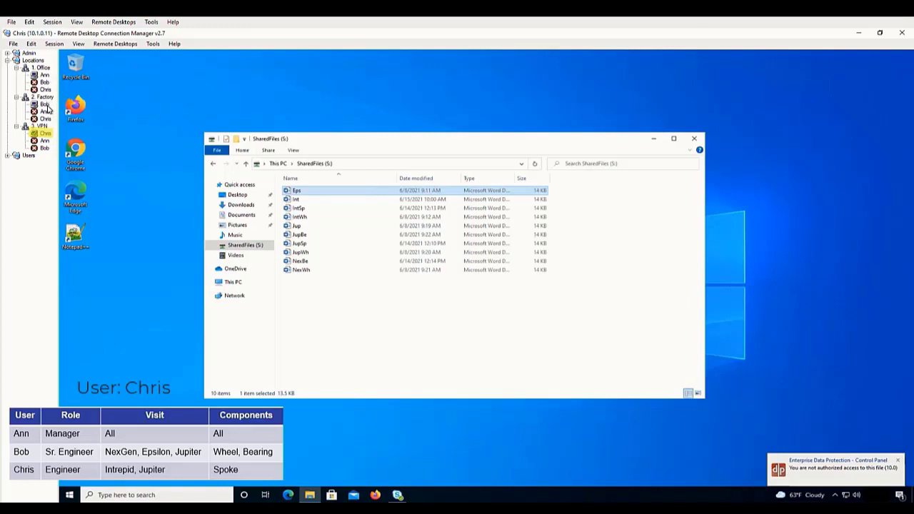
Return to the connected Factory desktop, open the shared JupBe document to view its visit and component, and close it.
left_click(45, 104)
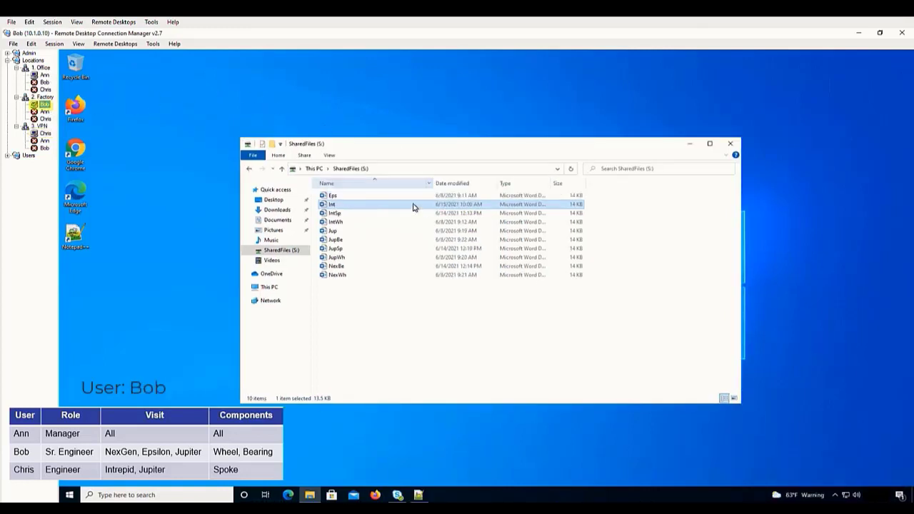
left_click(339, 234)
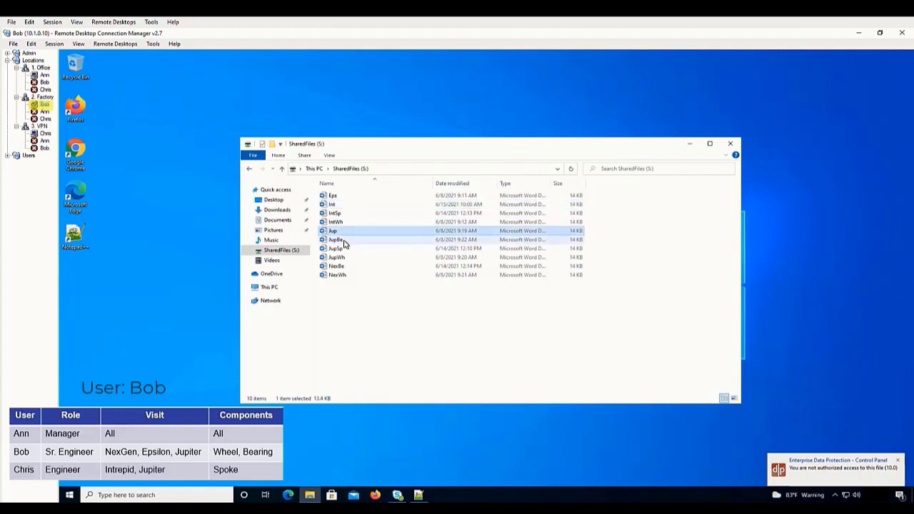
left_click(347, 242)
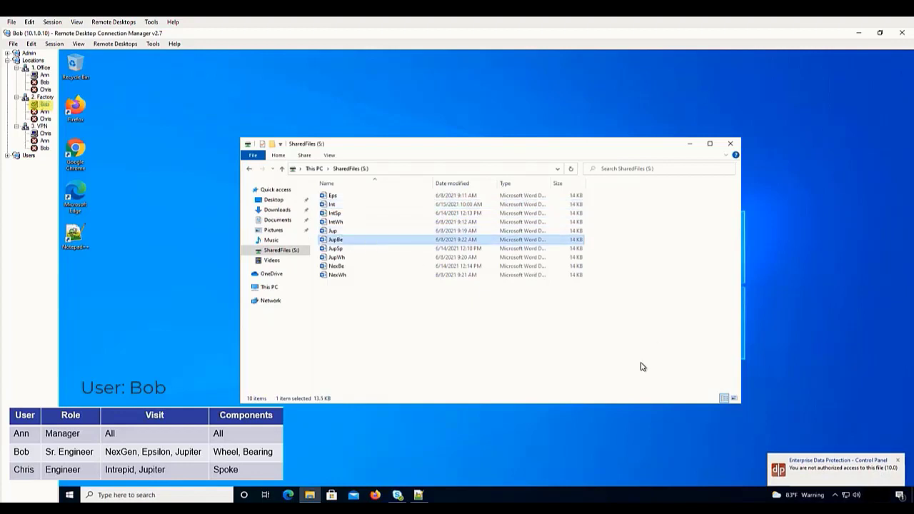
double_click(351, 245)
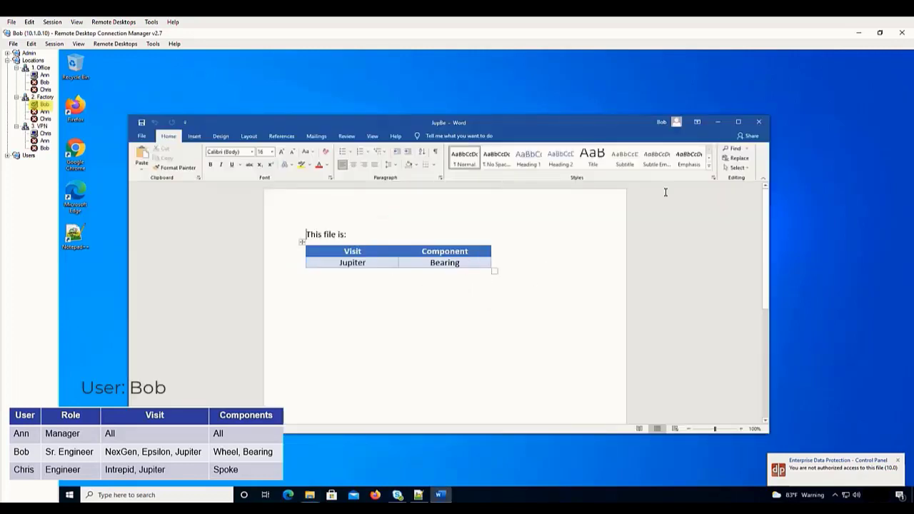
left_click(761, 124)
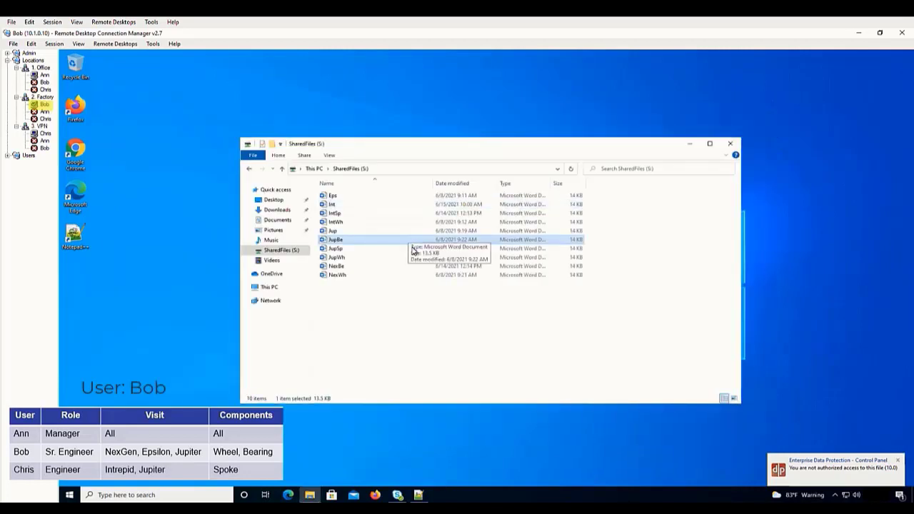
Try to open the shared JupSp document on the Factory desktop, and close Word.
left_click(342, 250)
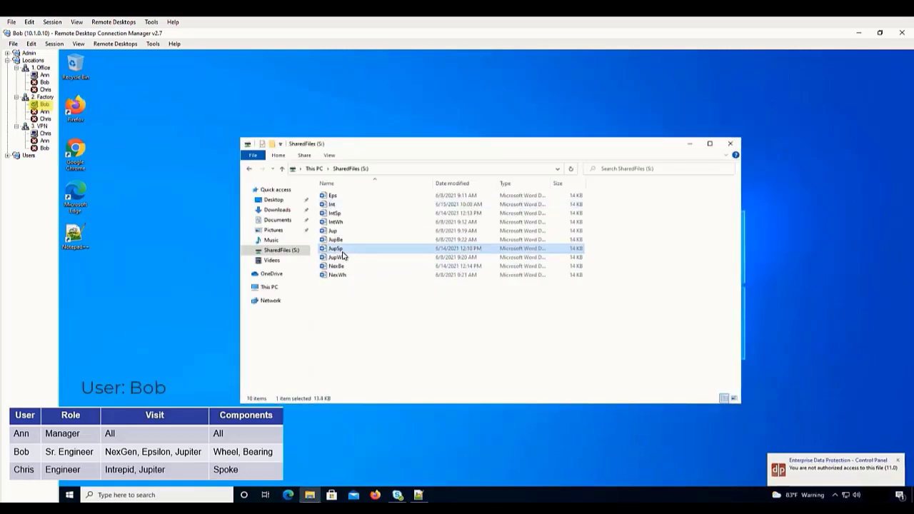
double_click(343, 250)
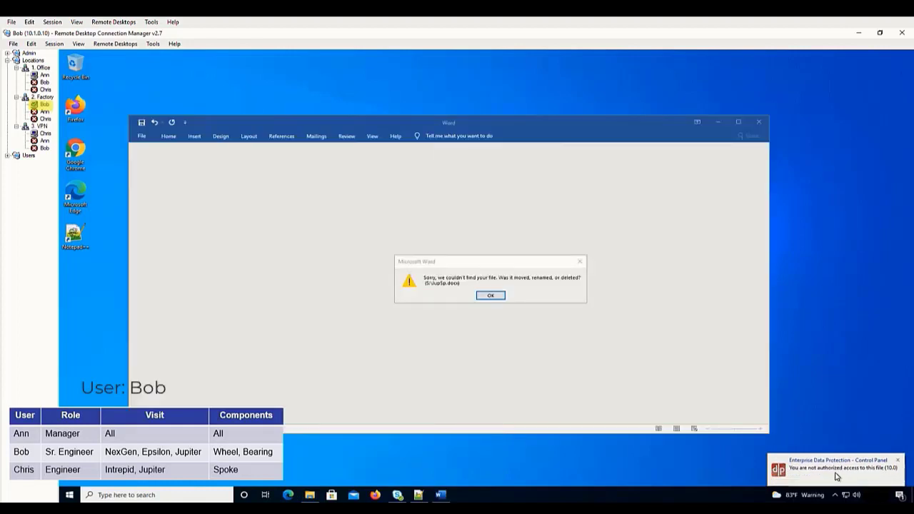
left_click(495, 296)
left_click(762, 123)
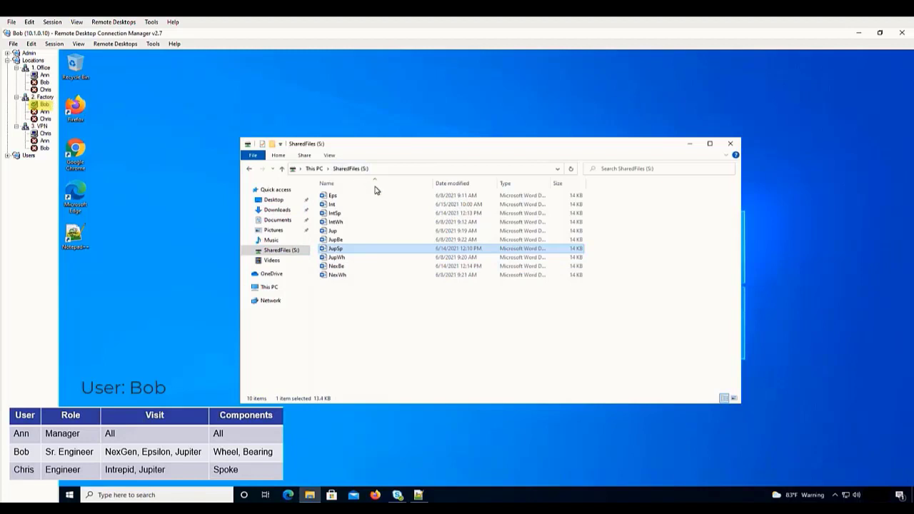
Try to open the shared NexBe document on the Factory desktop, and close Word.
left_click(342, 268)
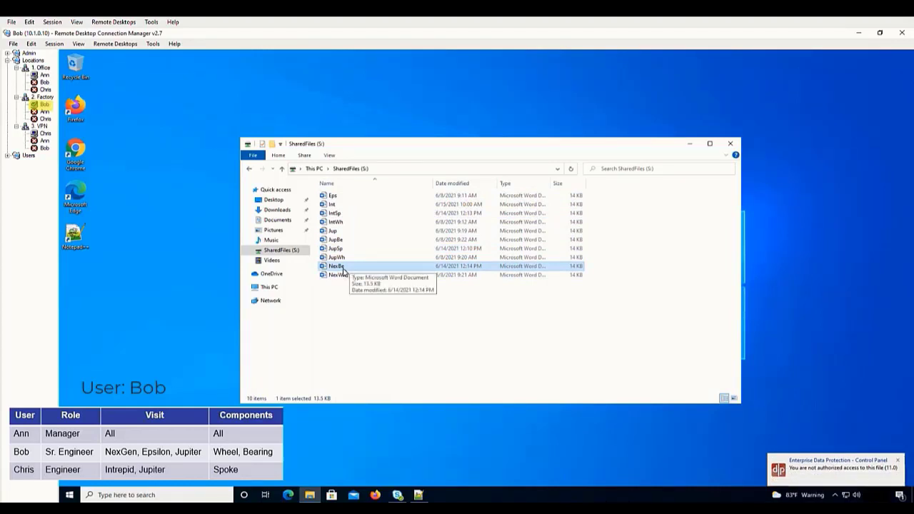
double_click(342, 268)
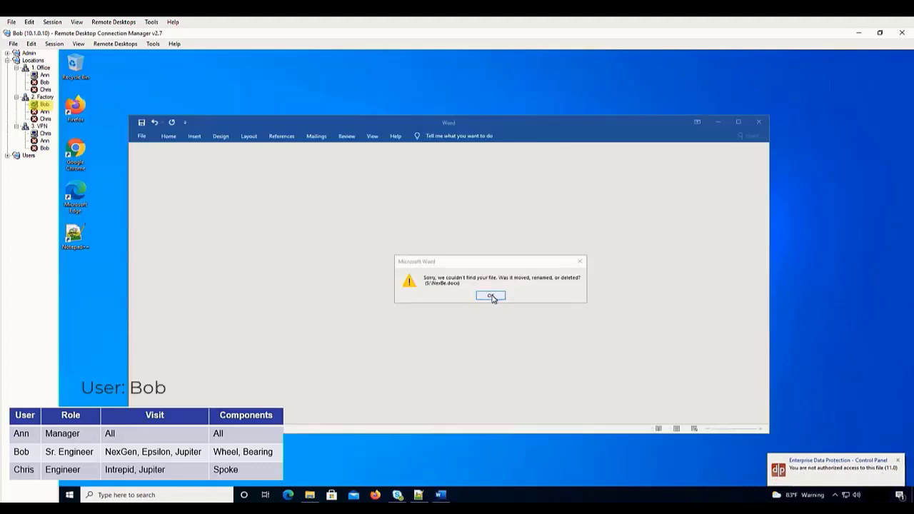
left_click(491, 296)
left_click(760, 122)
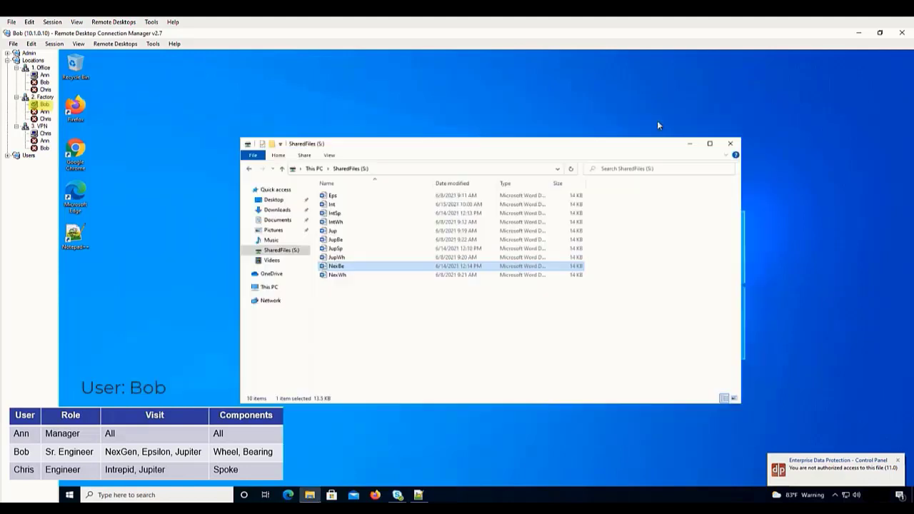
On the connected VPN desktop, add the line "New text" below the table in the shared Jup document, then save and close it.
left_click(45, 133)
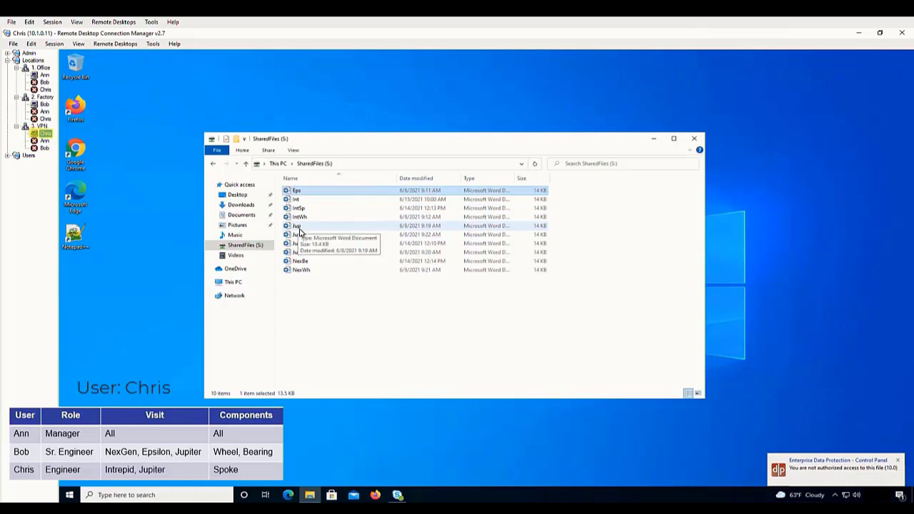
double_click(299, 226)
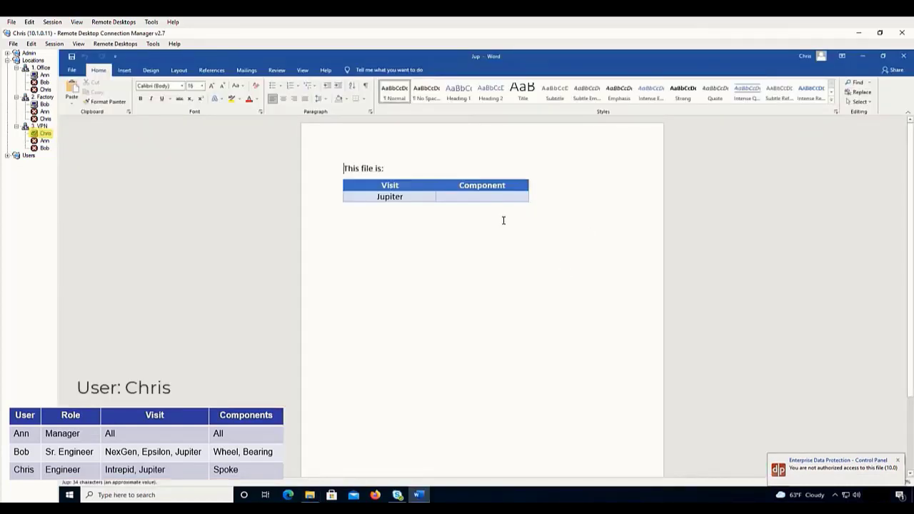
left_click(558, 208)
key("Return")
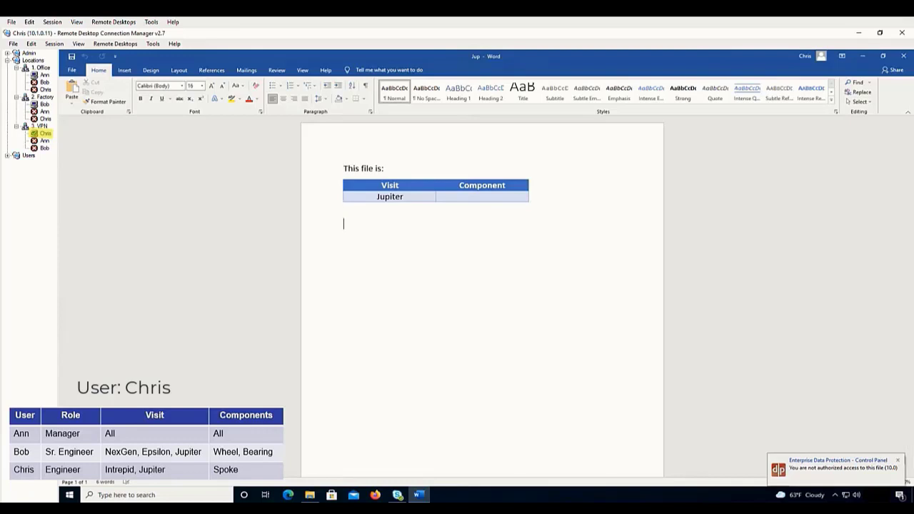
type("new text")
left_click(908, 60)
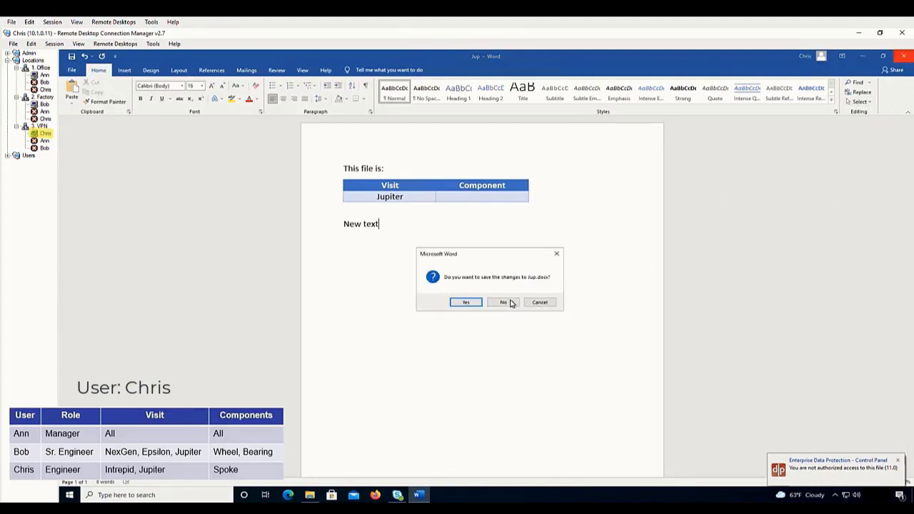
left_click(466, 303)
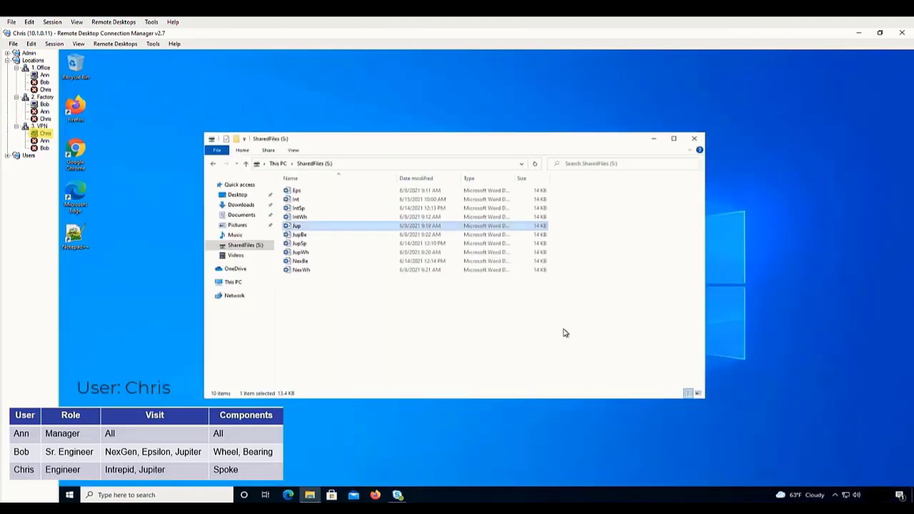
Reopen the Jup document from SharedFiles (S:) to check the saved edit.
double_click(297, 226)
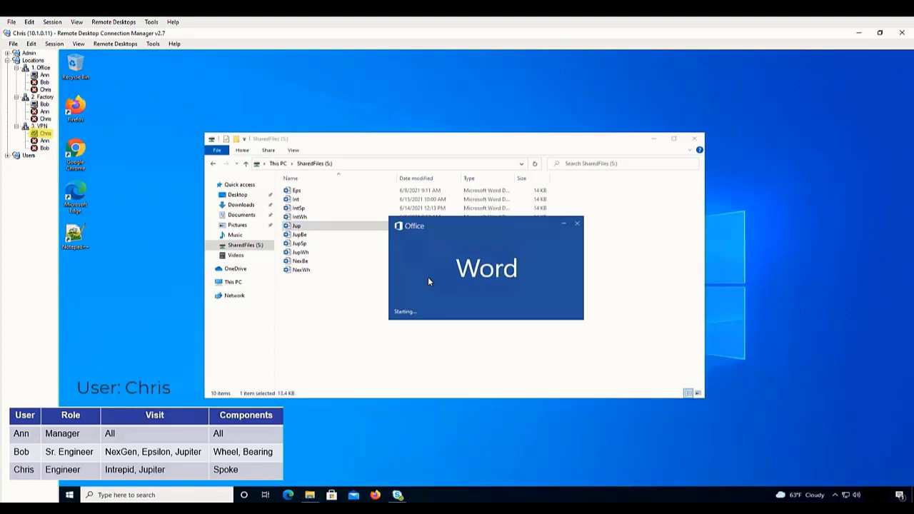